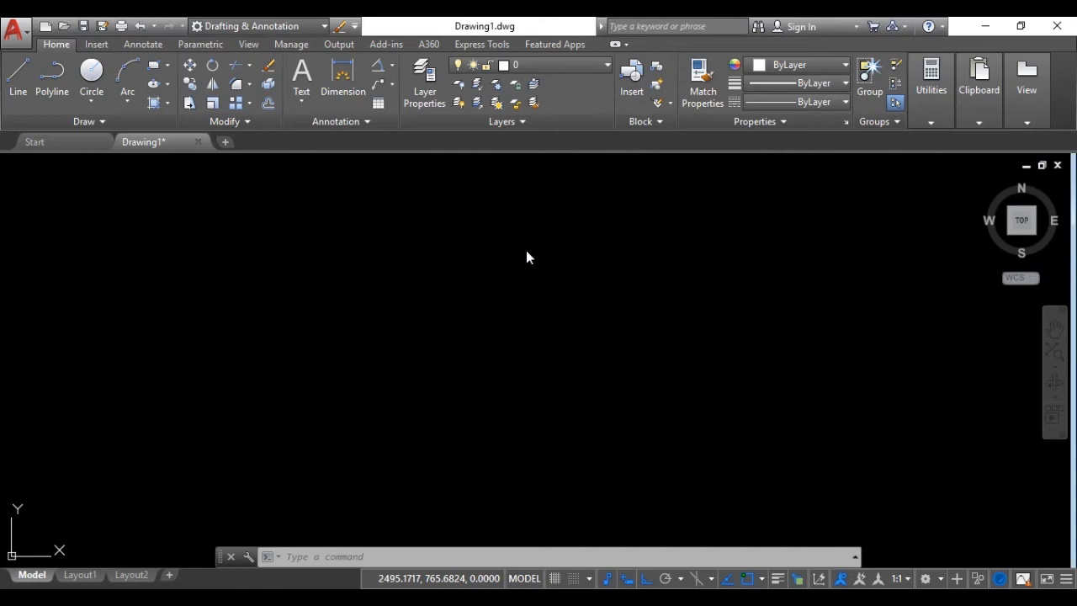
{"action": "right_click", "coordinate": [526, 257]}
{"action": "left_click", "coordinate": [524, 254]}
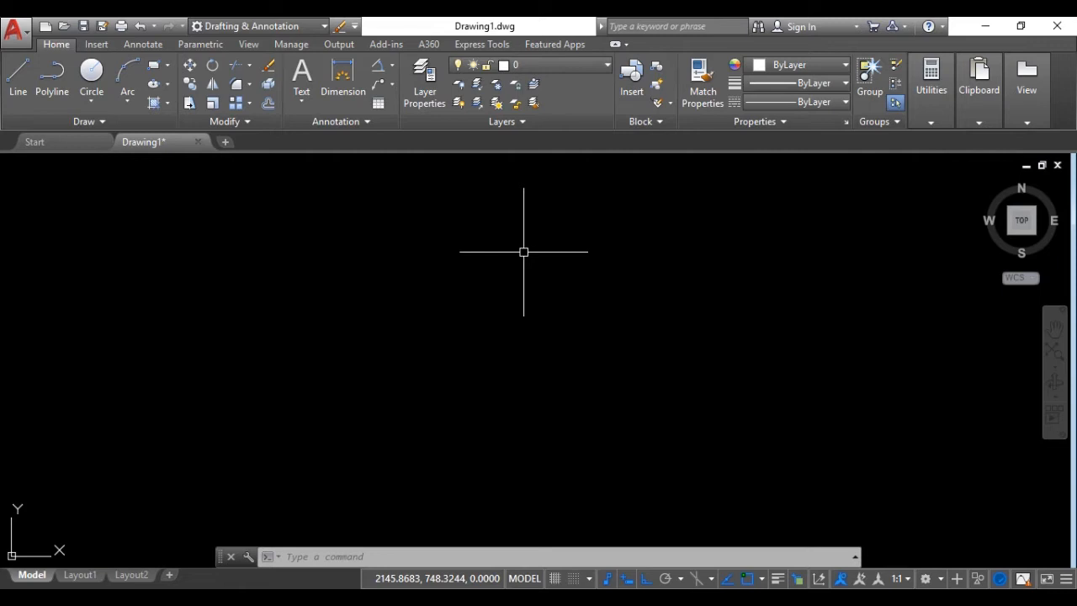
{"action": "type", "text": "po"}
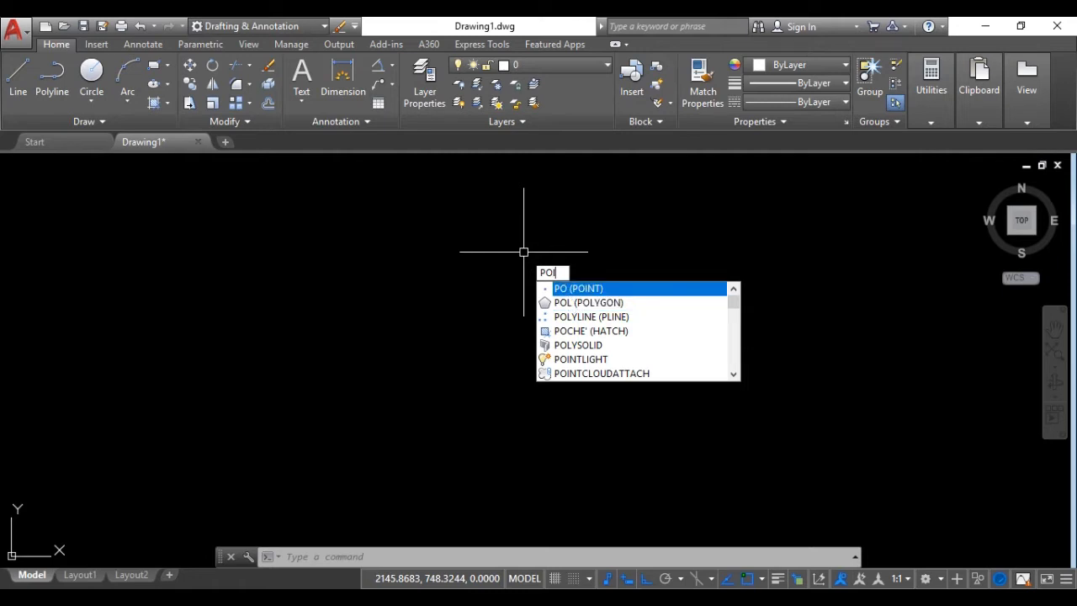
{"action": "type", "text": "L"}
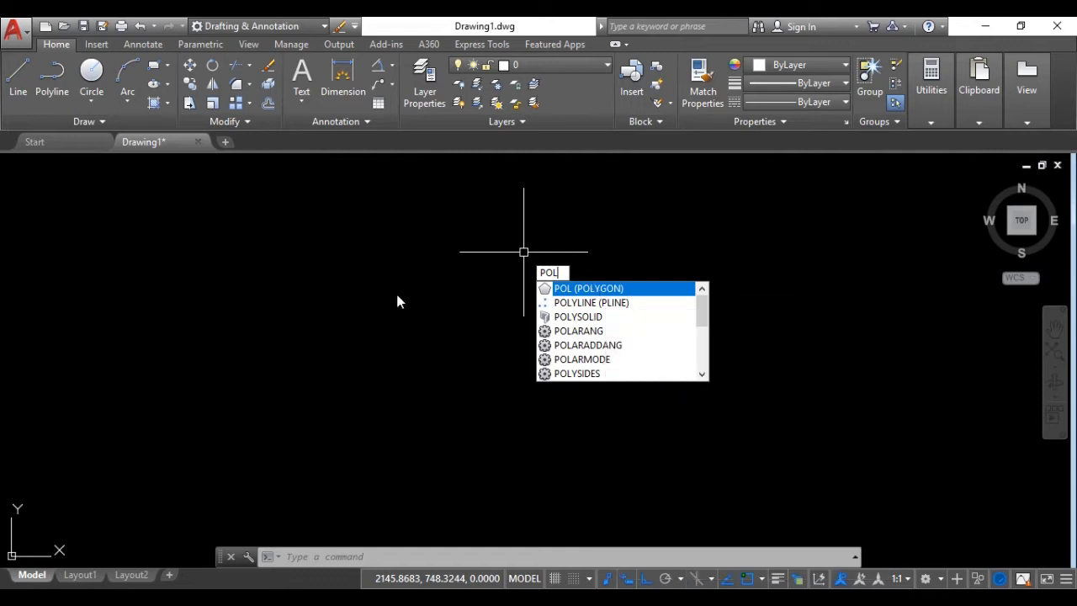
{"action": "key", "text": "Escape"}
{"action": "key", "text": "Escape"}
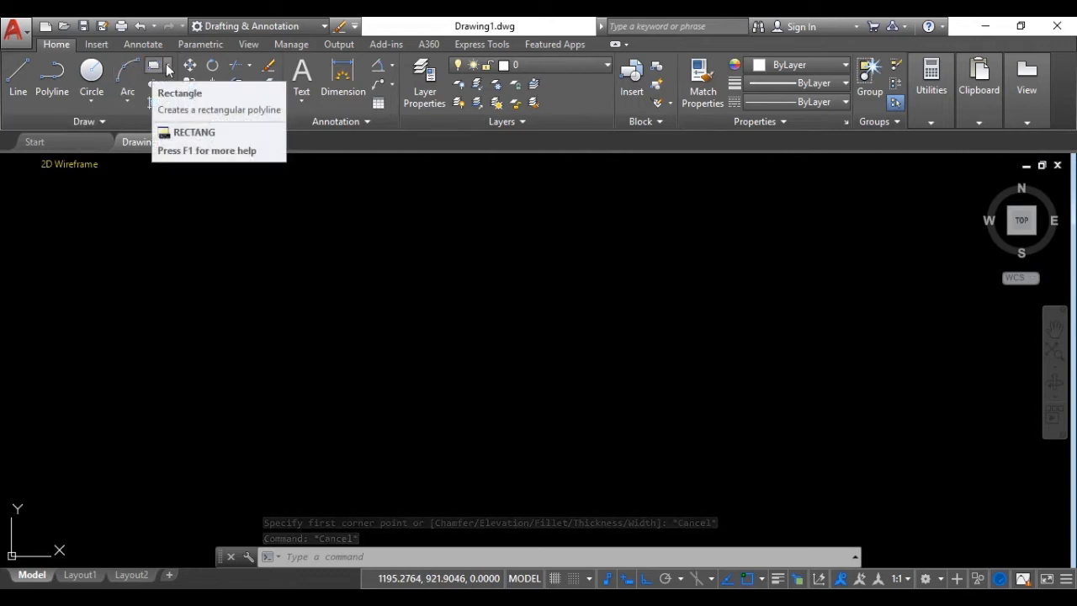
Step: Draw a 3-sided polygon inscribed in a circle of radius about 220, with one vertex pointing straight up
{"action": "left_click", "coordinate": [168, 67]}
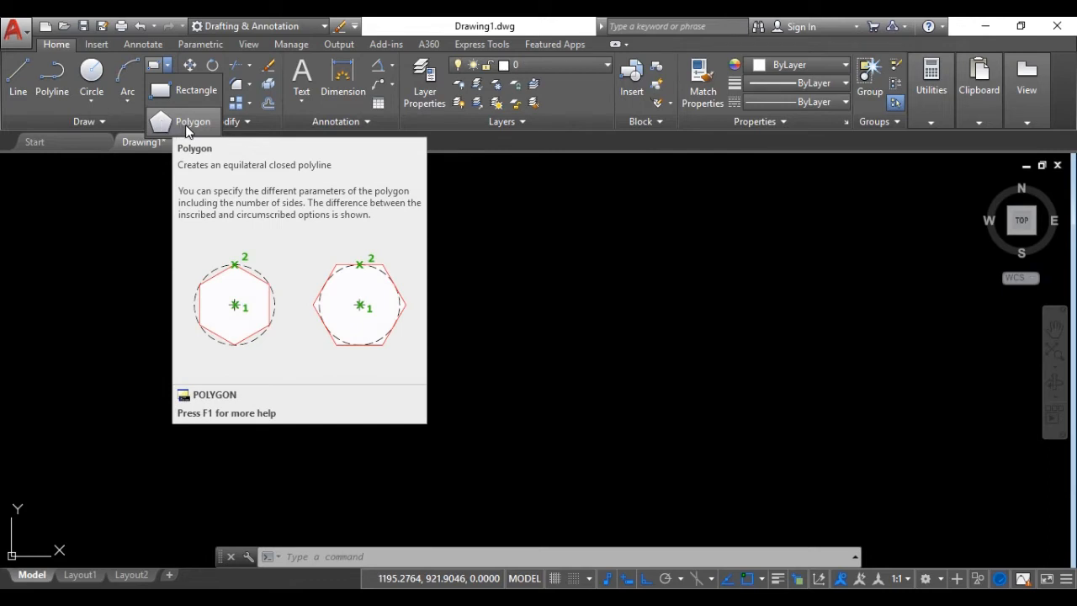
{"action": "left_click", "coordinate": [187, 126]}
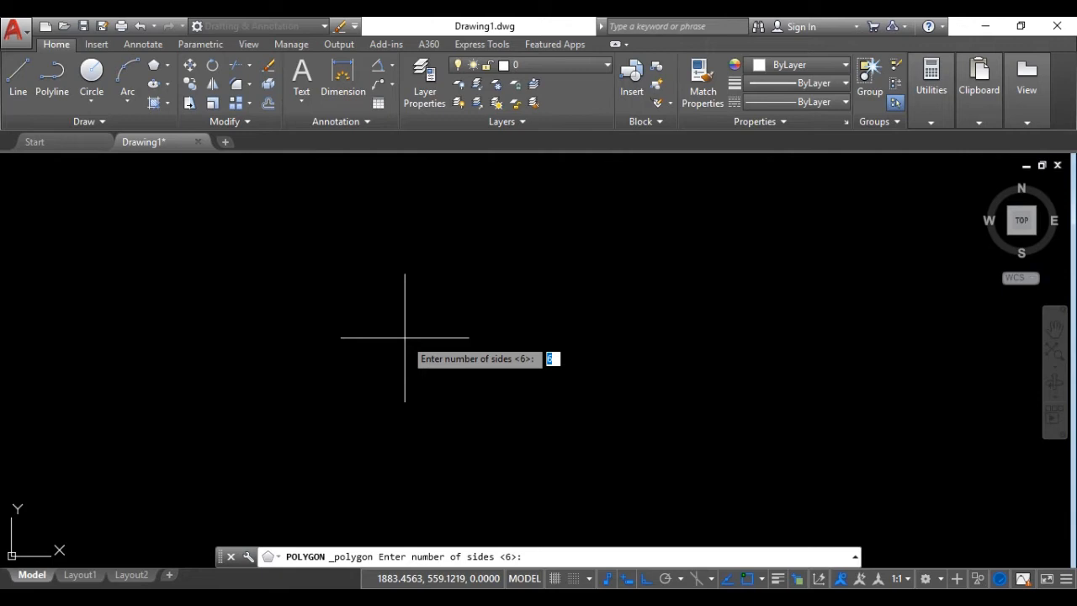
{"action": "type", "text": "3"}
{"action": "key", "text": "Return"}
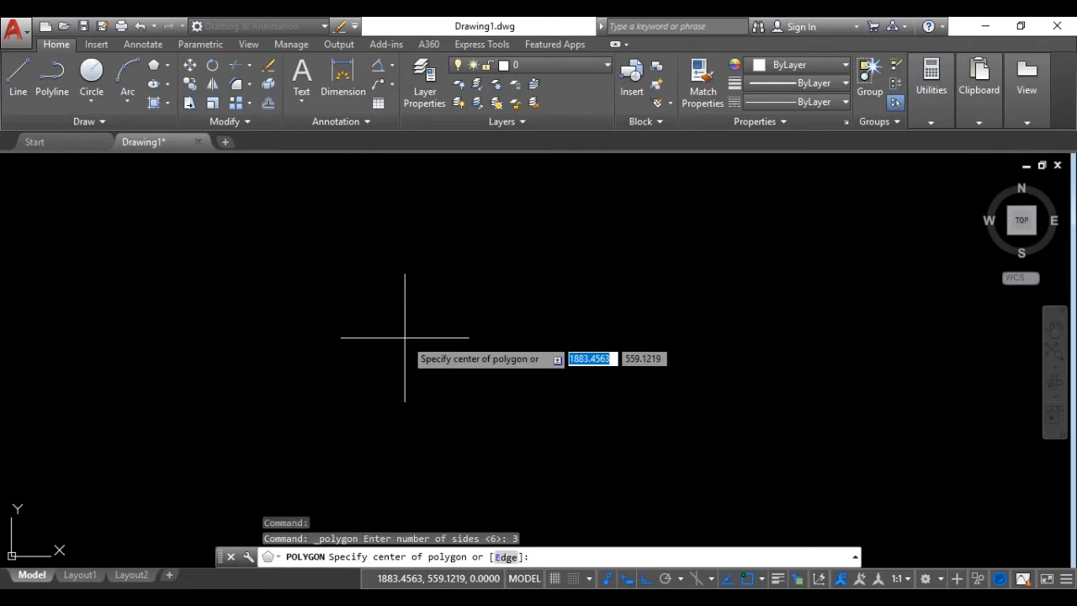
{"action": "left_click", "coordinate": [405, 337]}
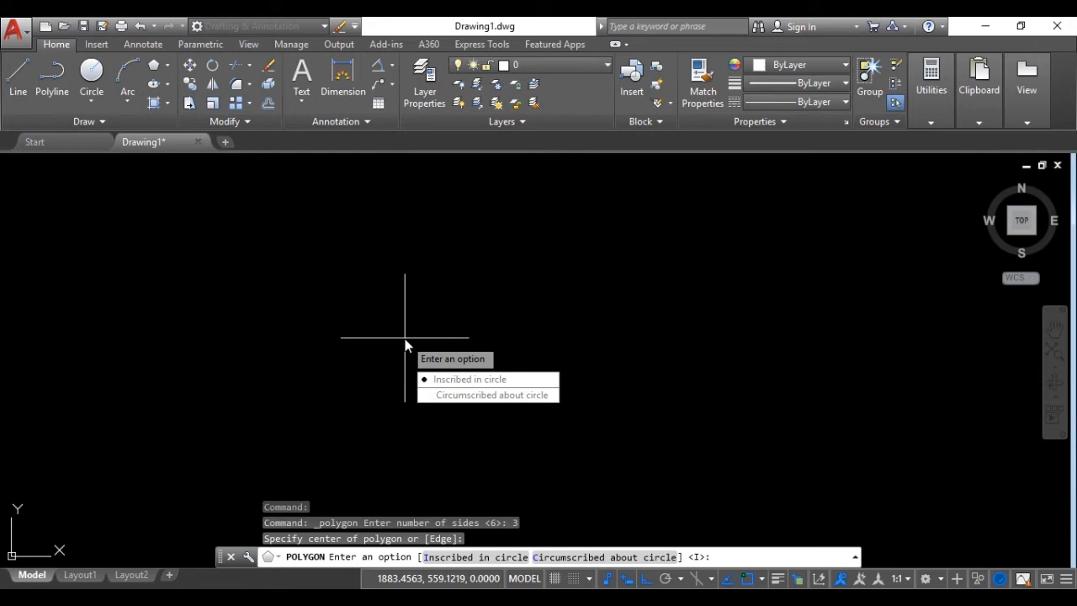
{"action": "left_click", "coordinate": [461, 380]}
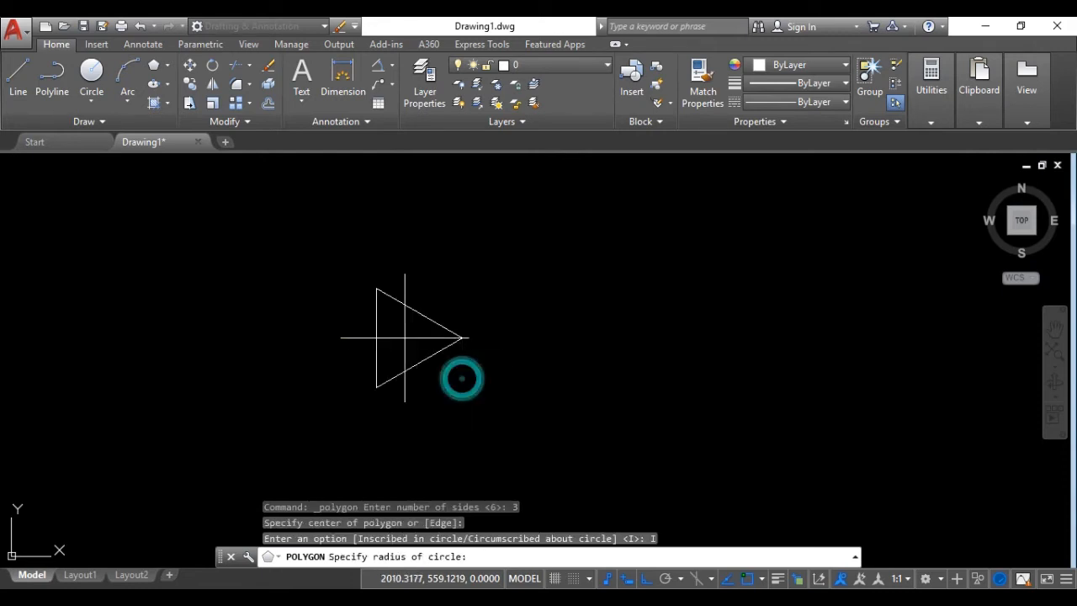
{"action": "middle_click", "coordinate": [404, 252]}
{"action": "middle_click", "coordinate": [404, 252]}
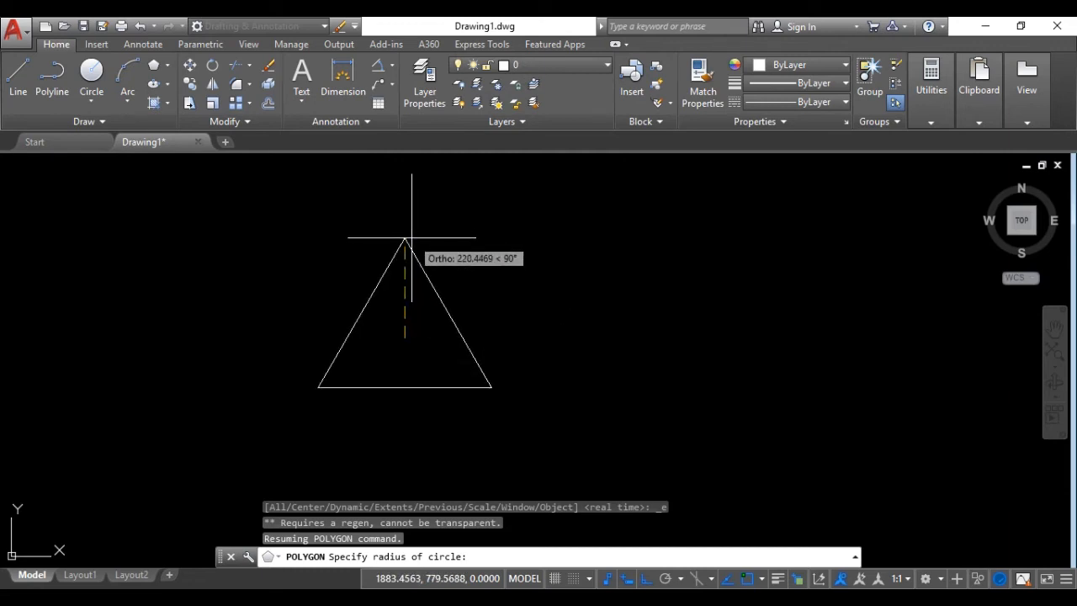
{"action": "left_click", "coordinate": [411, 239]}
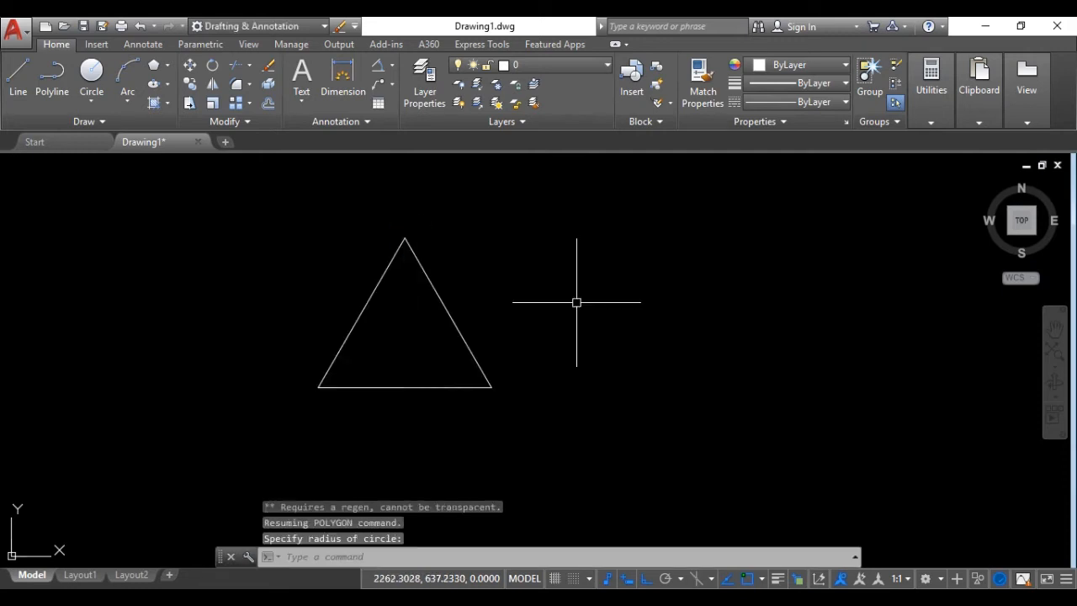
Step: Draw a 4-sided polygon inscribed in a circle beside the triangle, with one vertex pointing straight up
{"action": "middle_click_drag", "start_coordinate": [577, 300], "coordinate": [524, 323]}
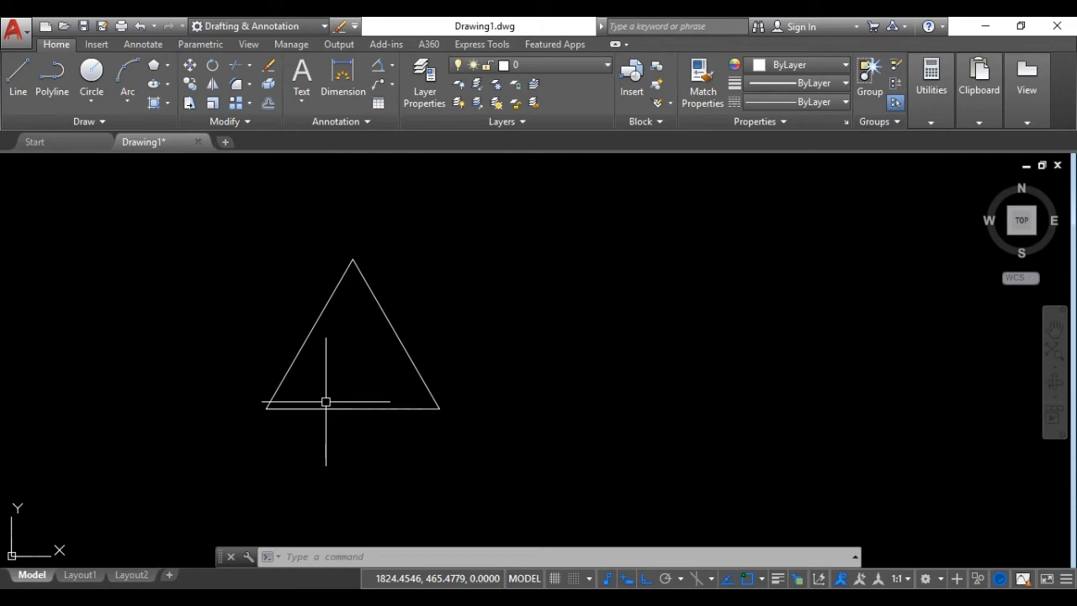
{"action": "middle_click_drag", "start_coordinate": [325, 402], "coordinate": [280, 389]}
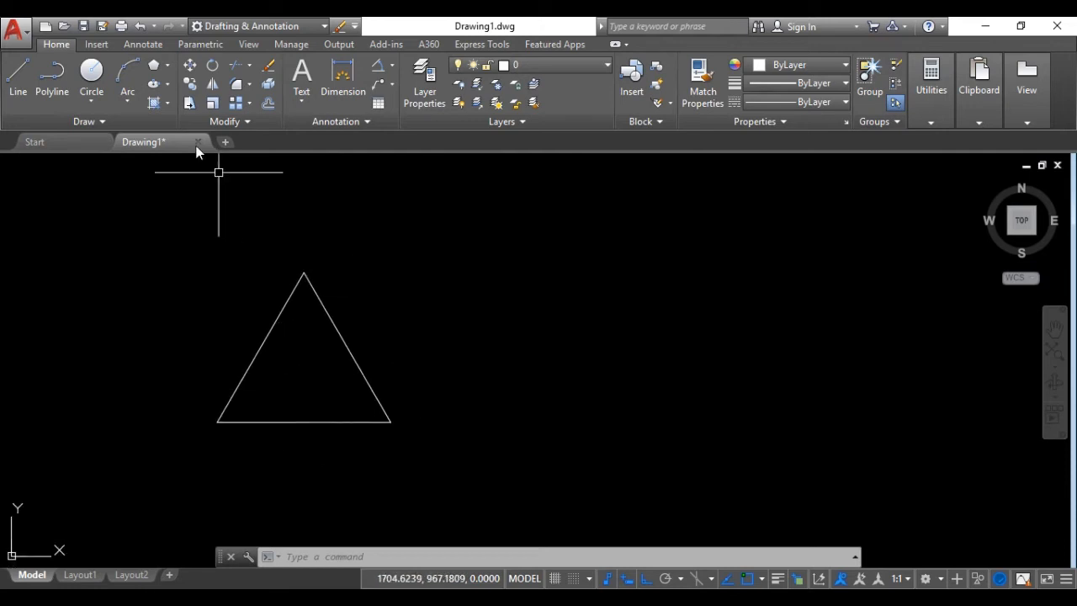
{"action": "left_click", "coordinate": [154, 64]}
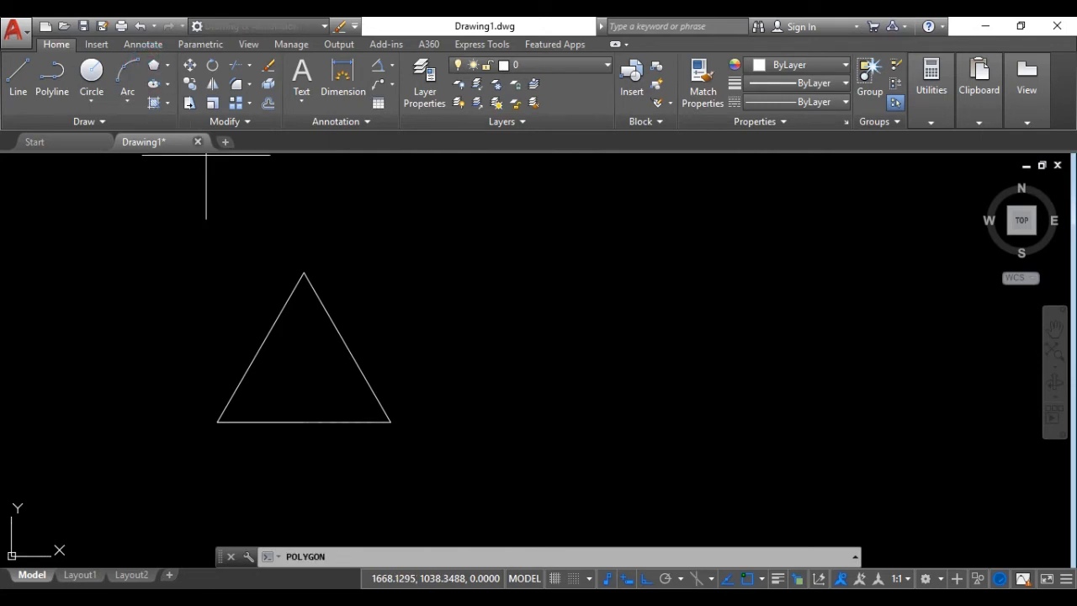
{"action": "middle_click_drag", "start_coordinate": [547, 341], "coordinate": [478, 341]}
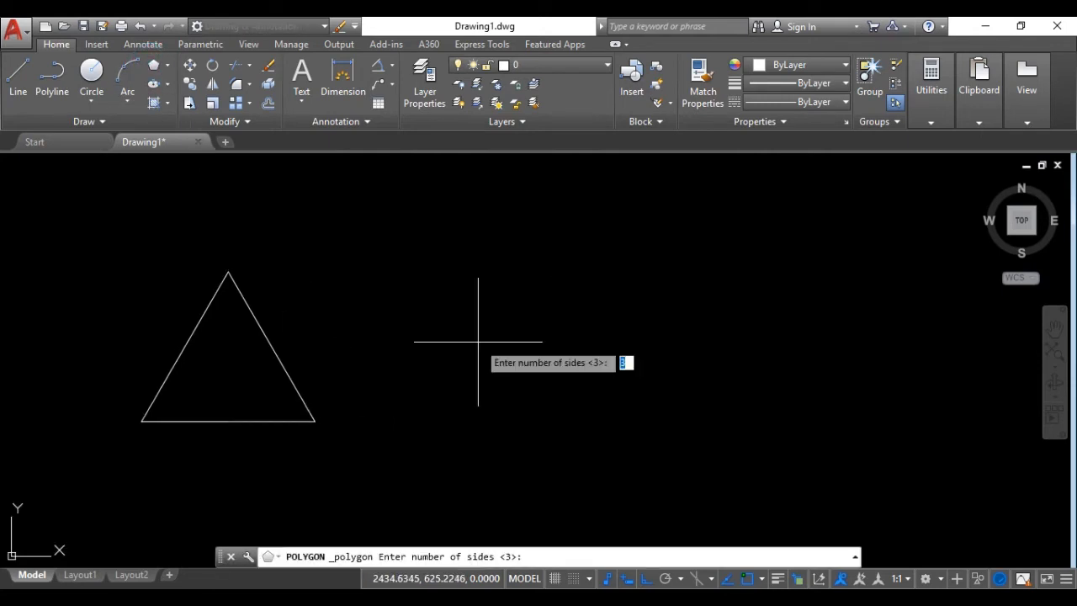
{"action": "type", "text": "4"}
{"action": "key", "text": "Return"}
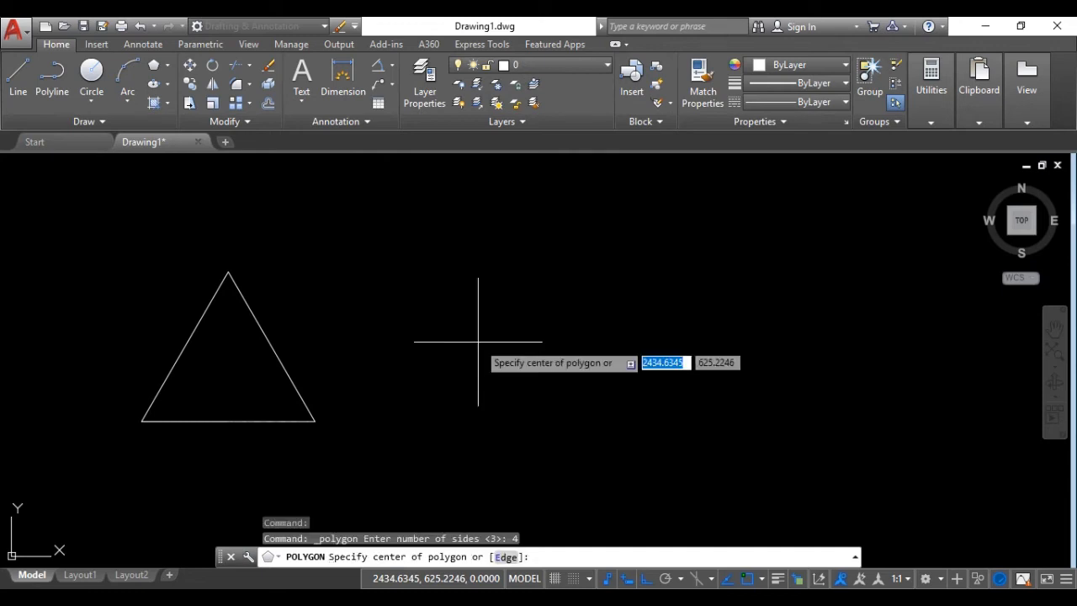
{"action": "left_click", "coordinate": [478, 342]}
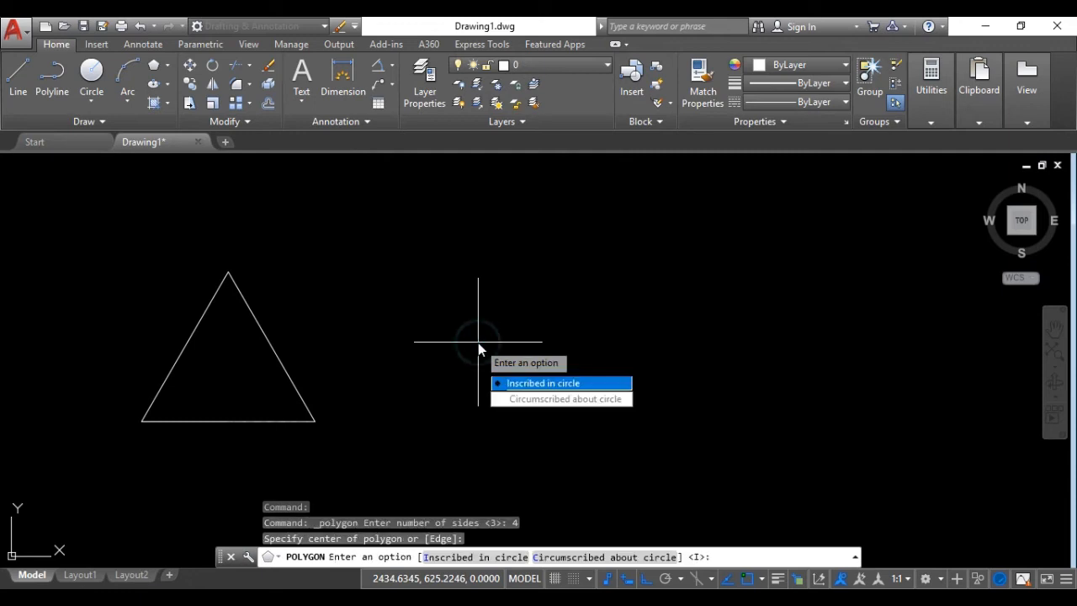
{"action": "left_click", "coordinate": [520, 384]}
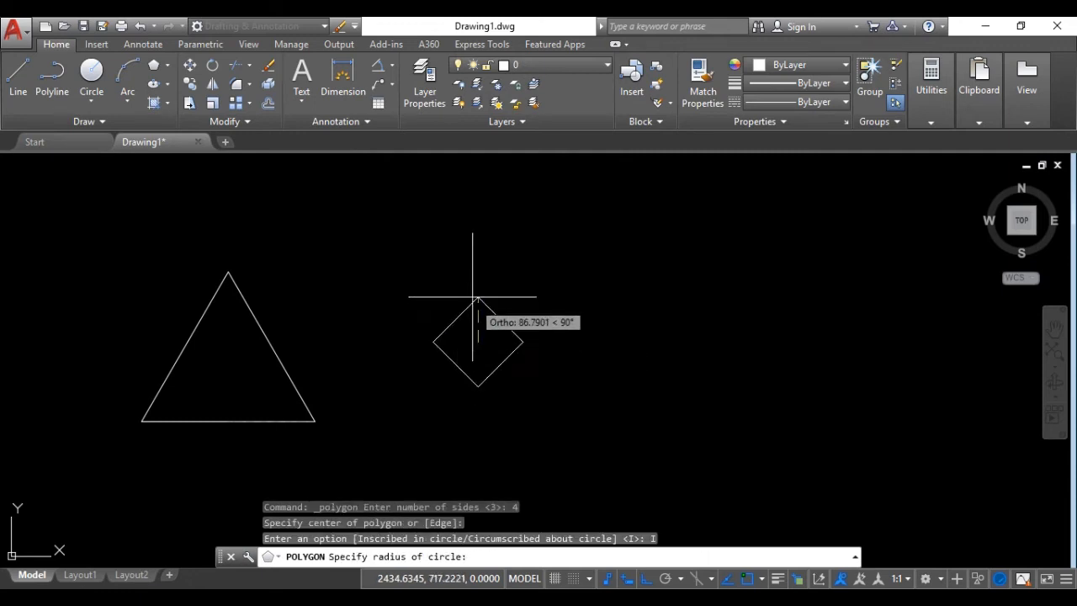
{"action": "left_click", "coordinate": [472, 243]}
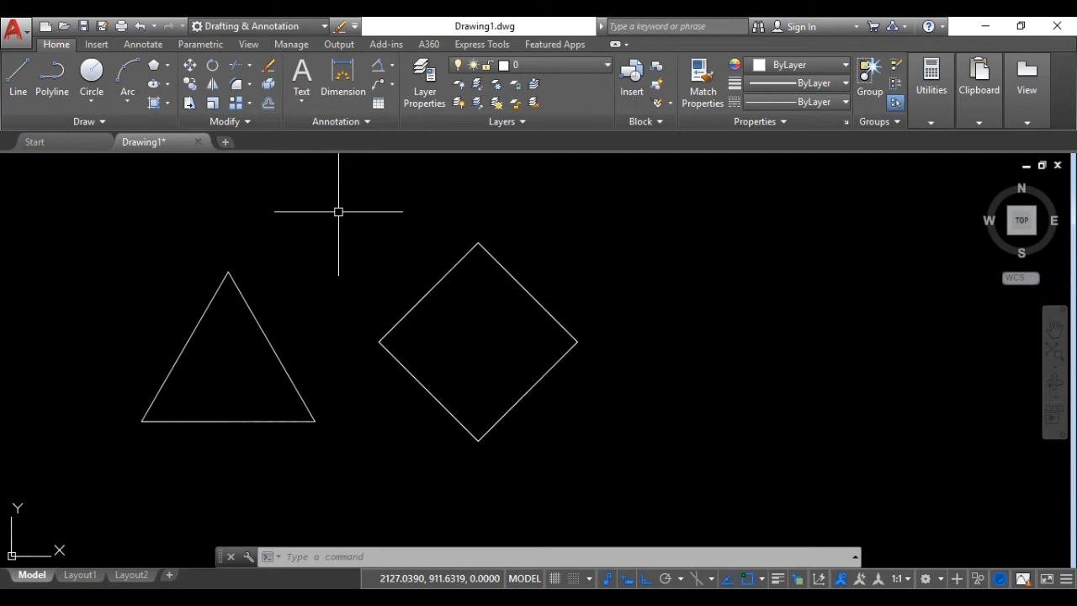
Step: Draw a 5-sided polygon inscribed in a circle of radius about 241 to the right of the square, vertex pointing up
{"action": "left_click", "coordinate": [158, 74]}
{"action": "middle_click_drag", "start_coordinate": [725, 324], "coordinate": [562, 337]}
{"action": "type", "text": "5"}
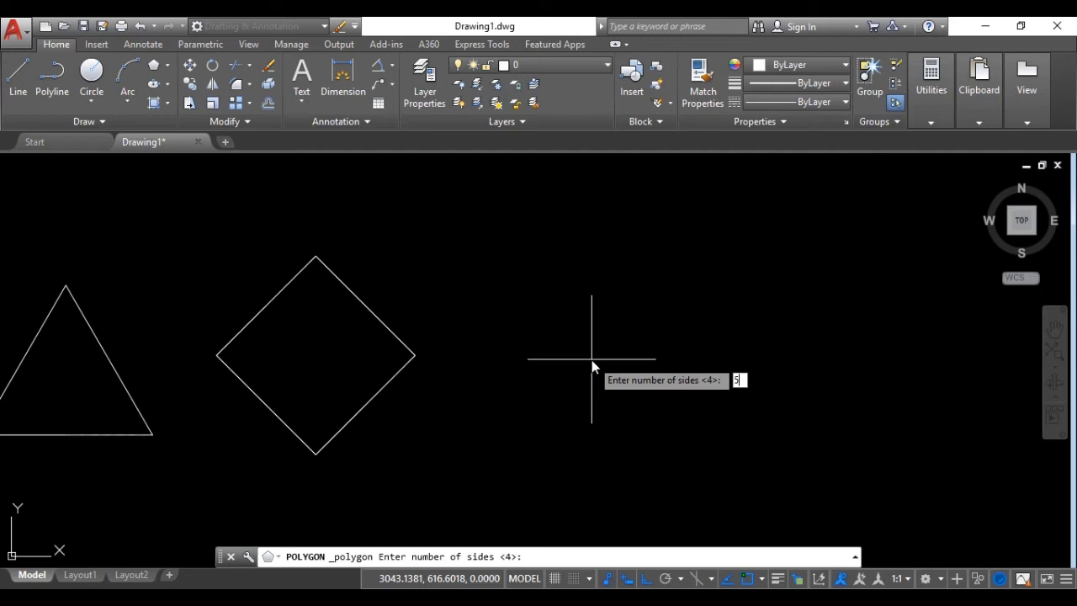
{"action": "key", "text": "Return"}
{"action": "left_click", "coordinate": [591, 360]}
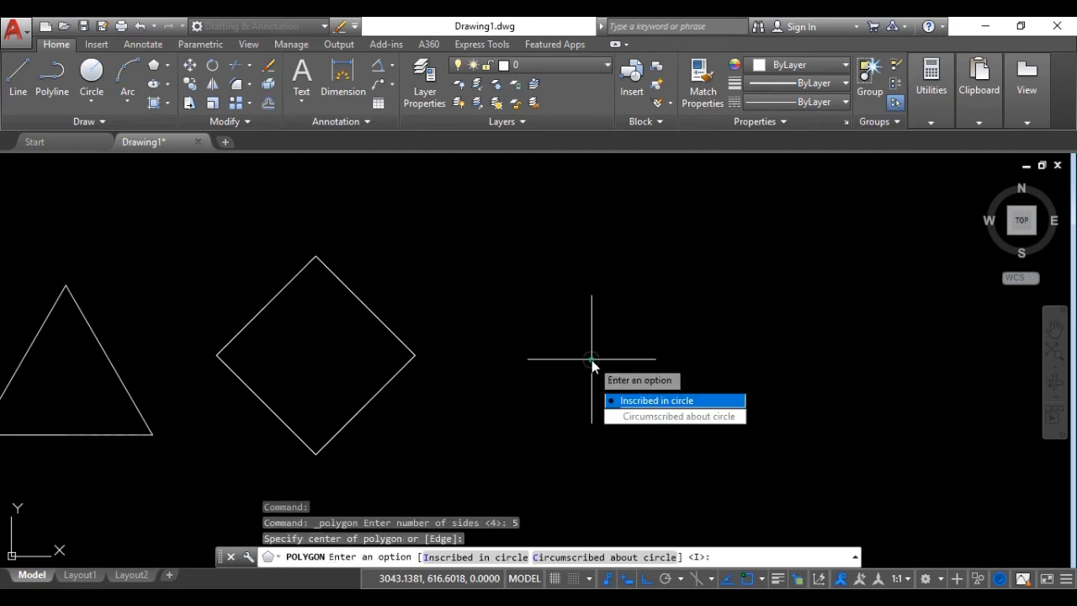
{"action": "left_click", "coordinate": [633, 401]}
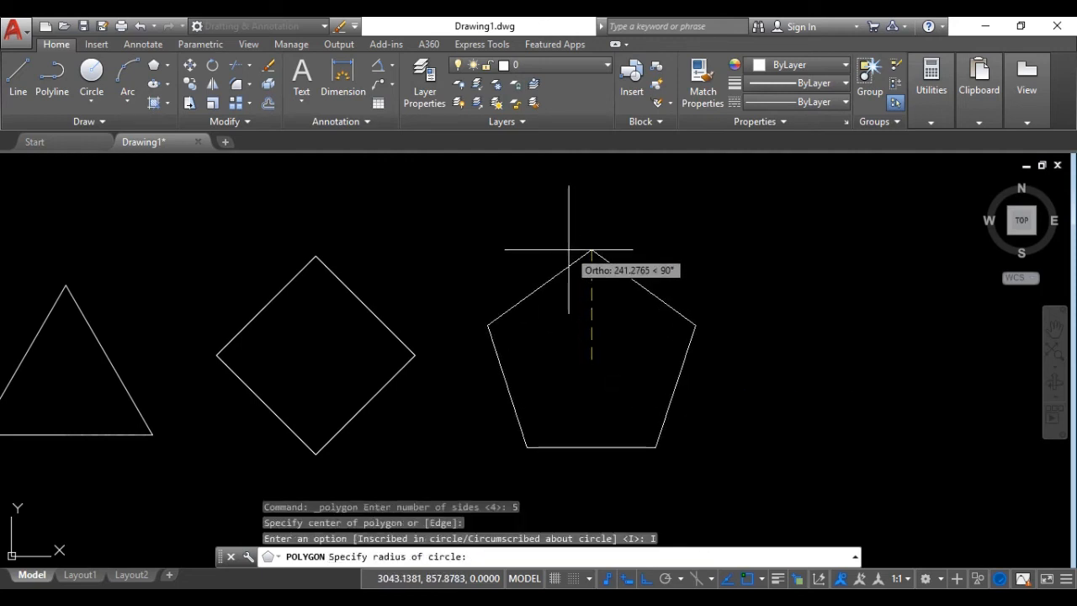
{"action": "left_click", "coordinate": [591, 250]}
Step: Draw a 6-sided polygon inscribed in a circle to the right of the pentagon, with one vertex pointing straight up
{"action": "scroll", "coordinate": [690, 303], "scroll_direction": "down", "scroll_amount": 2}
{"action": "middle_click_drag", "start_coordinate": [714, 315], "coordinate": [552, 333]}
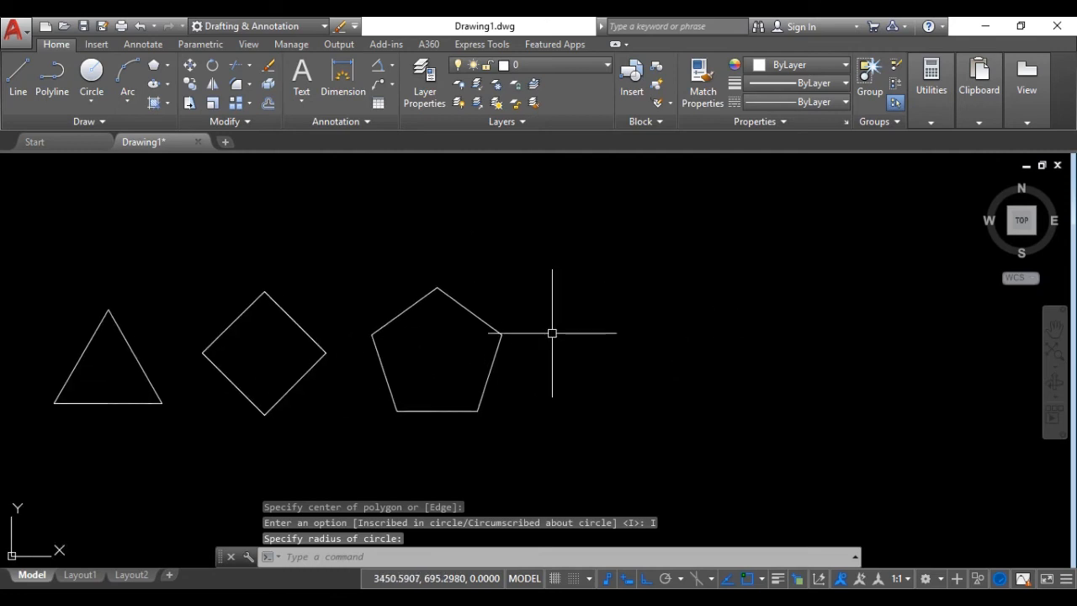
{"action": "left_click", "coordinate": [154, 65]}
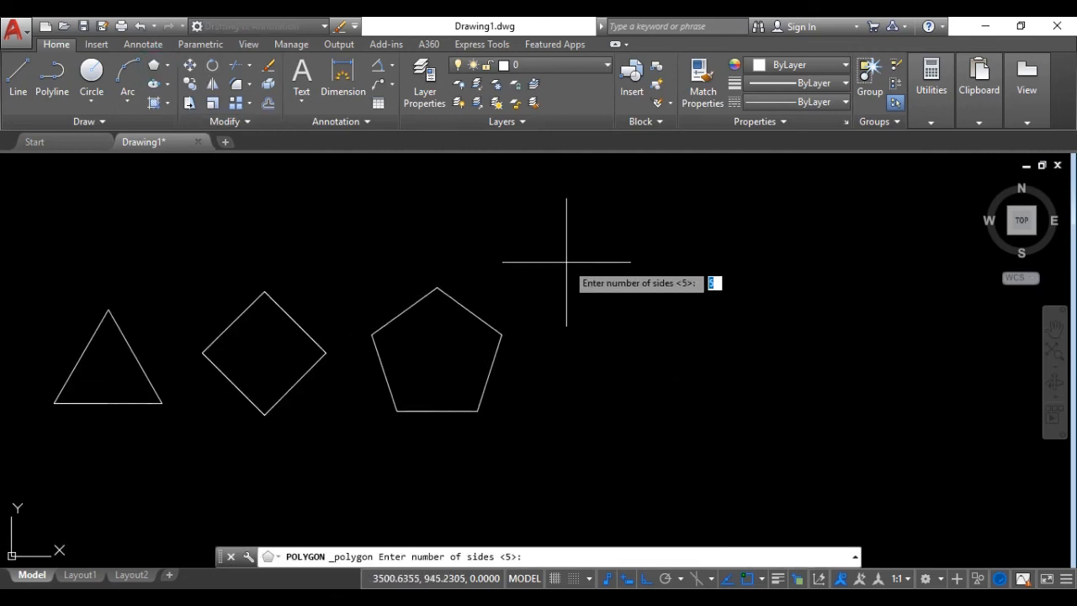
{"action": "middle_click_drag", "start_coordinate": [567, 262], "coordinate": [472, 276]}
{"action": "type", "text": "6"}
{"action": "key", "text": "Return"}
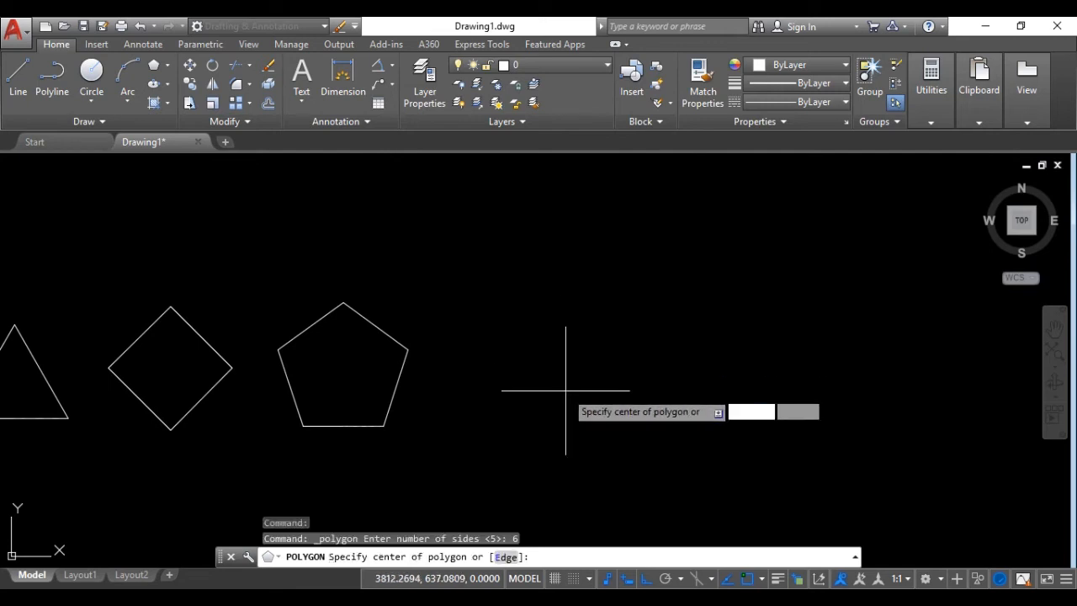
{"action": "left_click", "coordinate": [565, 392]}
{"action": "left_click", "coordinate": [630, 437]}
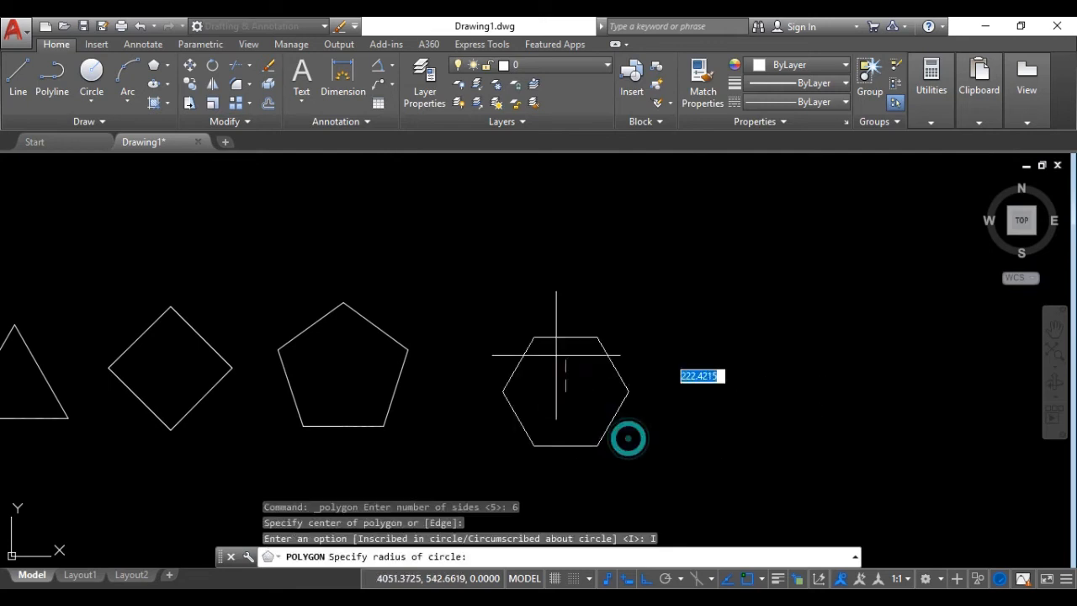
{"action": "left_click", "coordinate": [547, 298]}
Step: Add an angular dimension between the hexagon's two lower edges, placing its arc outside the shape to the right of the bottom vertex
{"action": "scroll", "coordinate": [539, 337], "scroll_direction": "up", "scroll_amount": 1}
{"action": "scroll", "coordinate": [644, 275], "scroll_direction": "down", "scroll_amount": 4}
{"action": "middle_click_drag", "start_coordinate": [774, 301], "coordinate": [562, 305]}
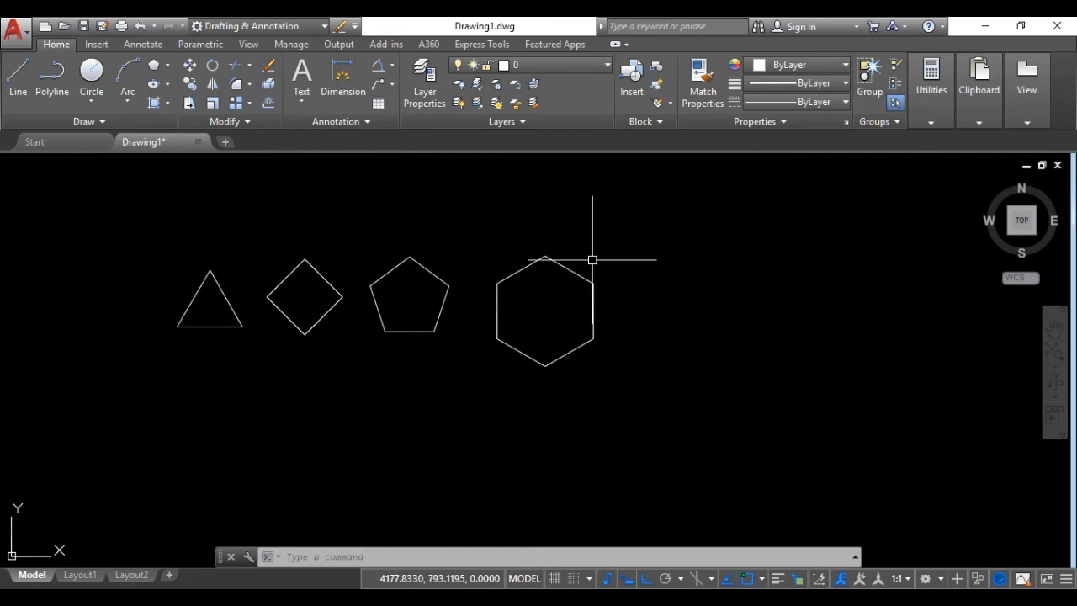
{"action": "scroll", "coordinate": [540, 276], "scroll_direction": "up", "scroll_amount": 1}
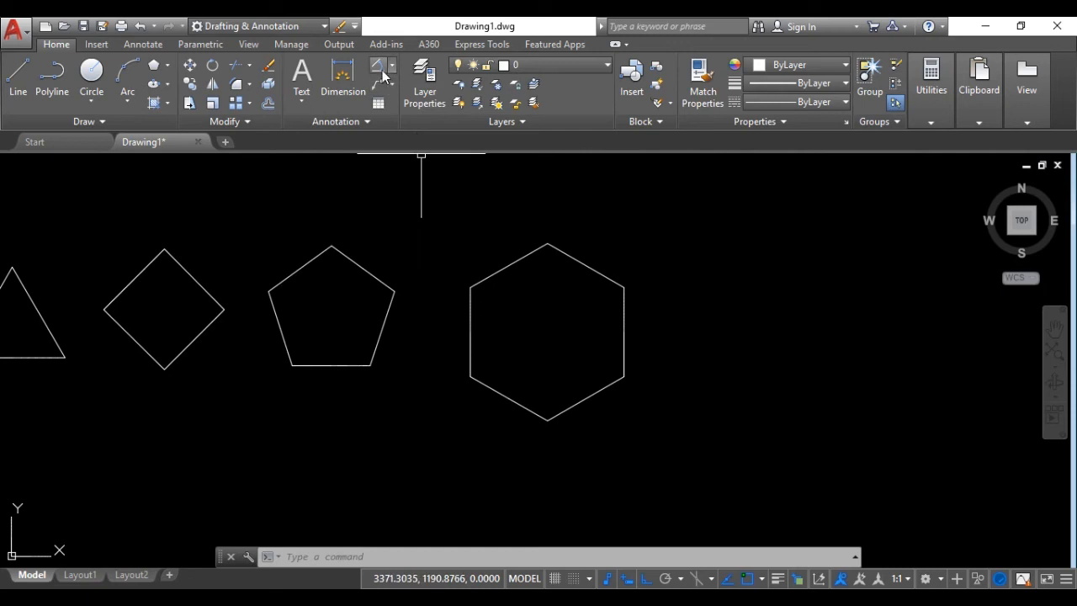
{"action": "left_click", "coordinate": [378, 67]}
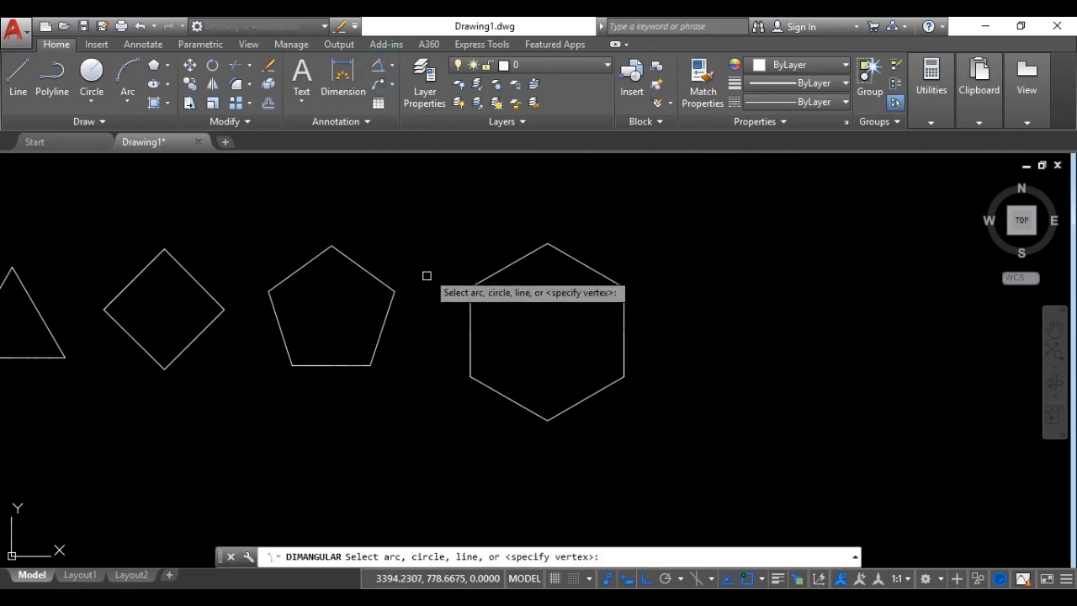
{"action": "left_click", "coordinate": [533, 412]}
{"action": "left_click", "coordinate": [589, 398]}
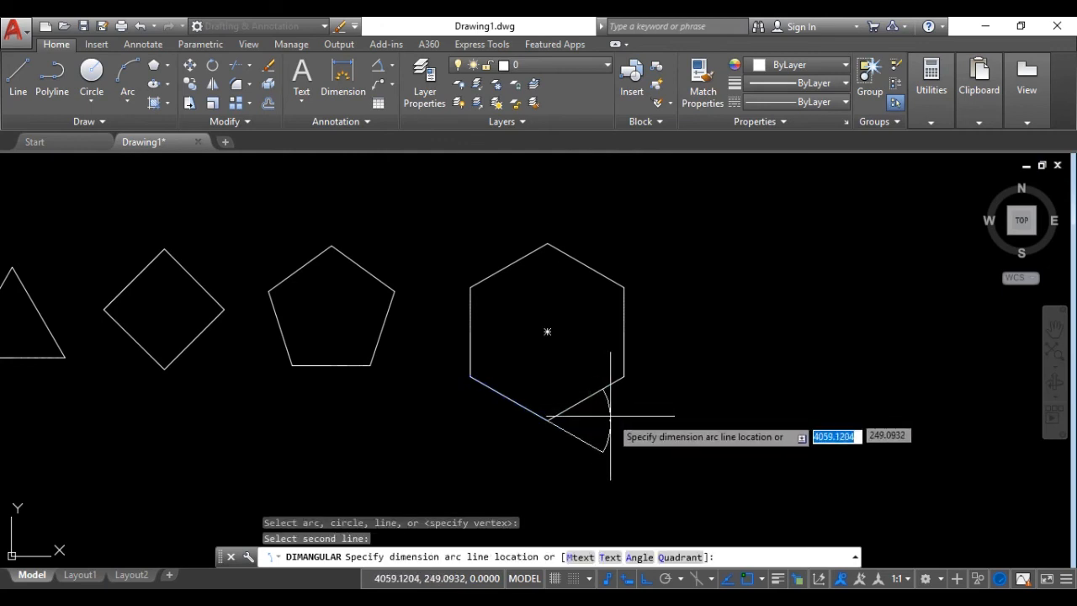
{"action": "scroll", "coordinate": [591, 427], "scroll_direction": "up", "scroll_amount": 5}
{"action": "scroll", "coordinate": [646, 419], "scroll_direction": "up", "scroll_amount": 6}
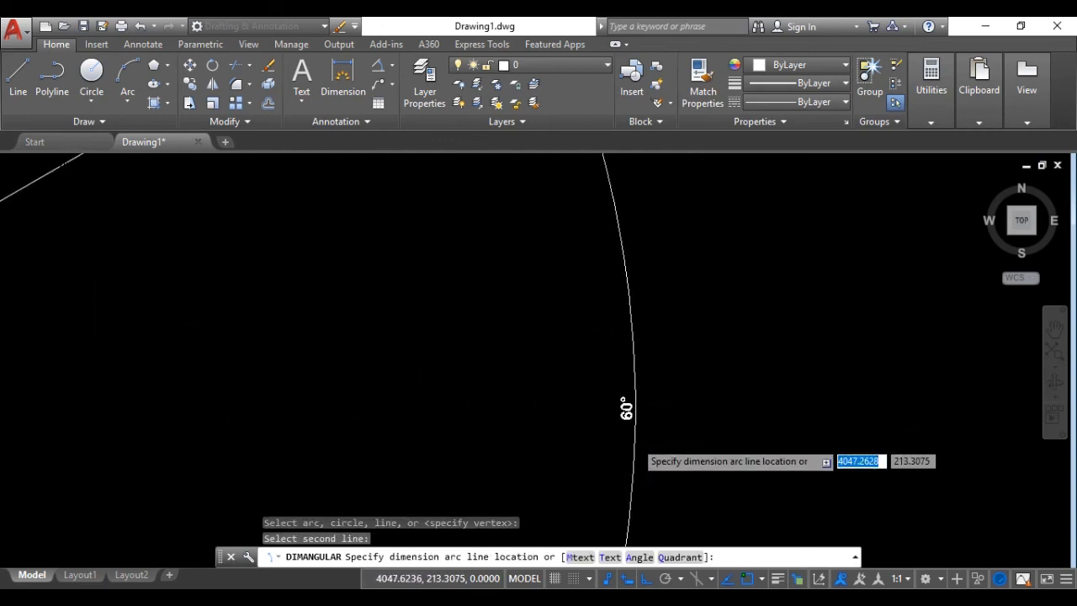
{"action": "left_click", "coordinate": [631, 394]}
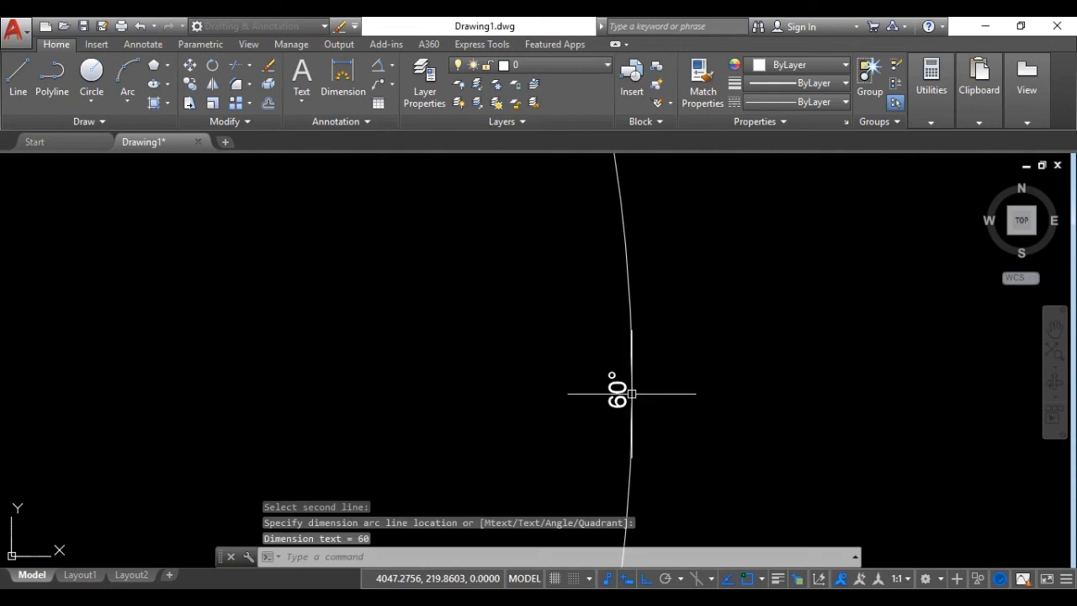
{"action": "scroll", "coordinate": [621, 380], "scroll_direction": "up", "scroll_amount": 5}
{"action": "scroll", "coordinate": [622, 379], "scroll_direction": "down", "scroll_amount": 7}
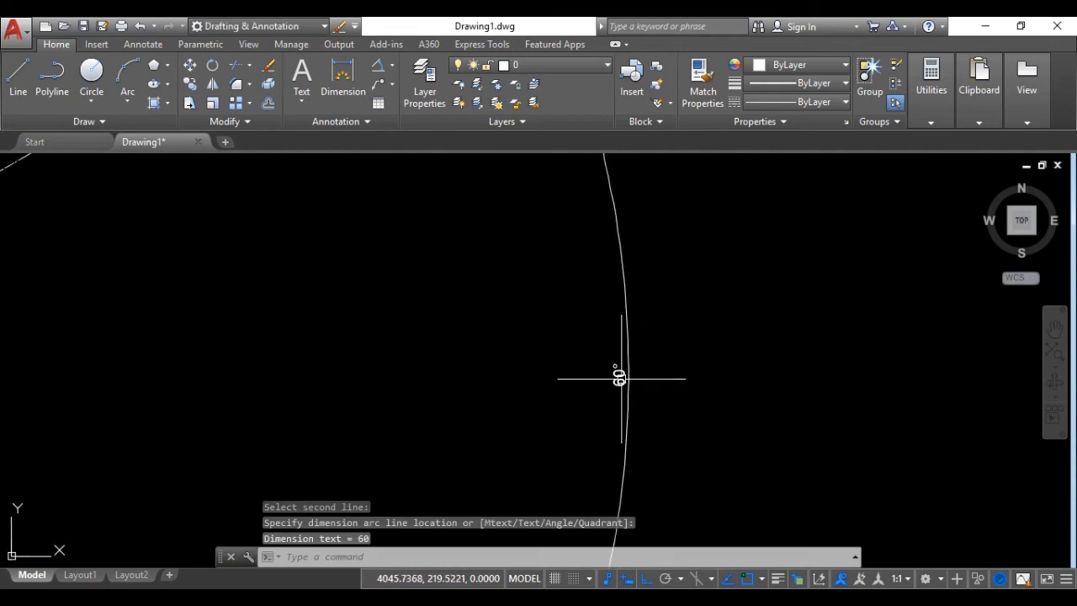
{"action": "scroll", "coordinate": [613, 378], "scroll_direction": "down", "scroll_amount": 5}
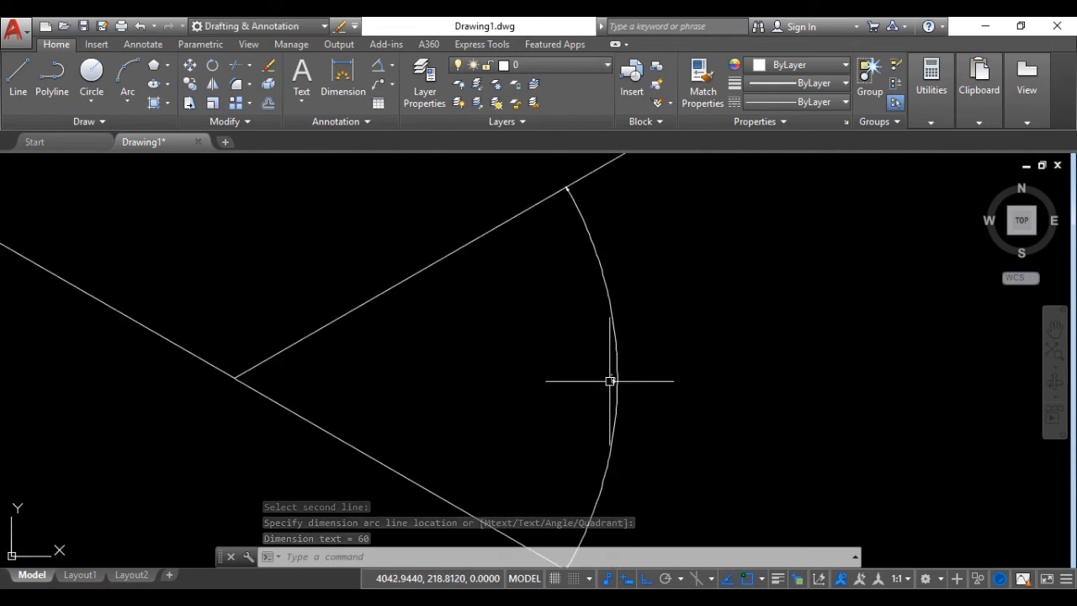
{"action": "scroll", "coordinate": [563, 372], "scroll_direction": "down", "scroll_amount": 4}
{"action": "middle_click_drag", "start_coordinate": [542, 353], "coordinate": [574, 389]}
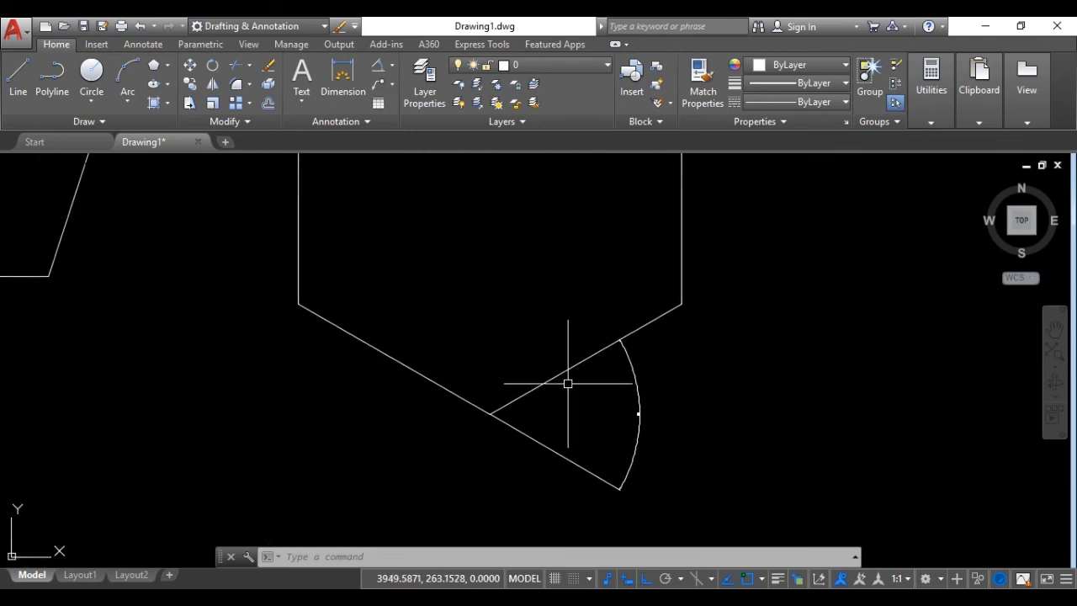
Step: Add an angular dimension between the hexagon's two lower edges, placing its arc inside the shape above the bottom vertex
{"action": "key", "text": "Return"}
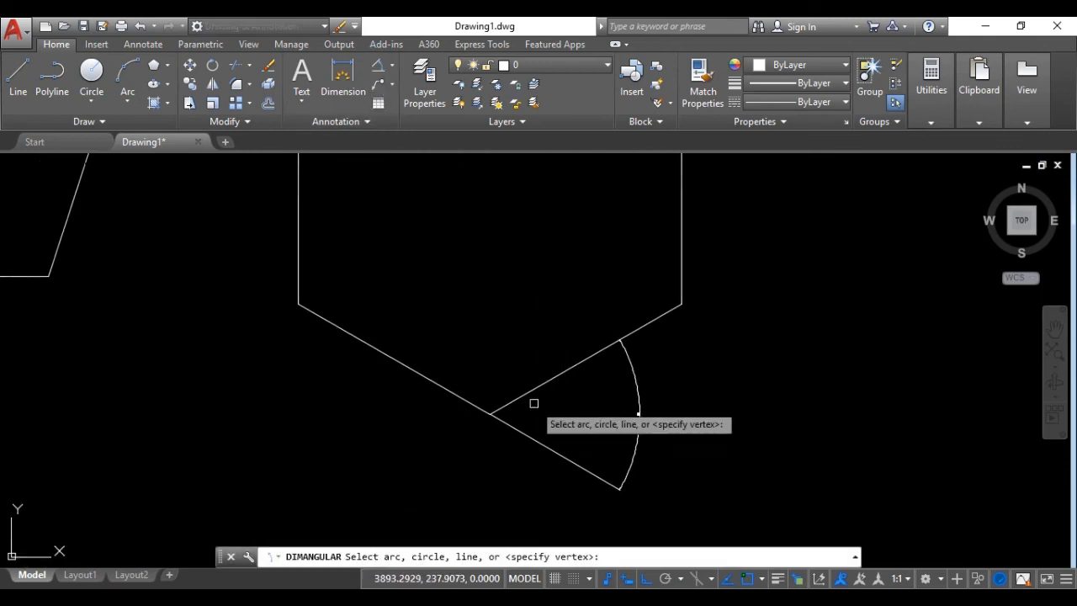
{"action": "left_click", "coordinate": [529, 395]}
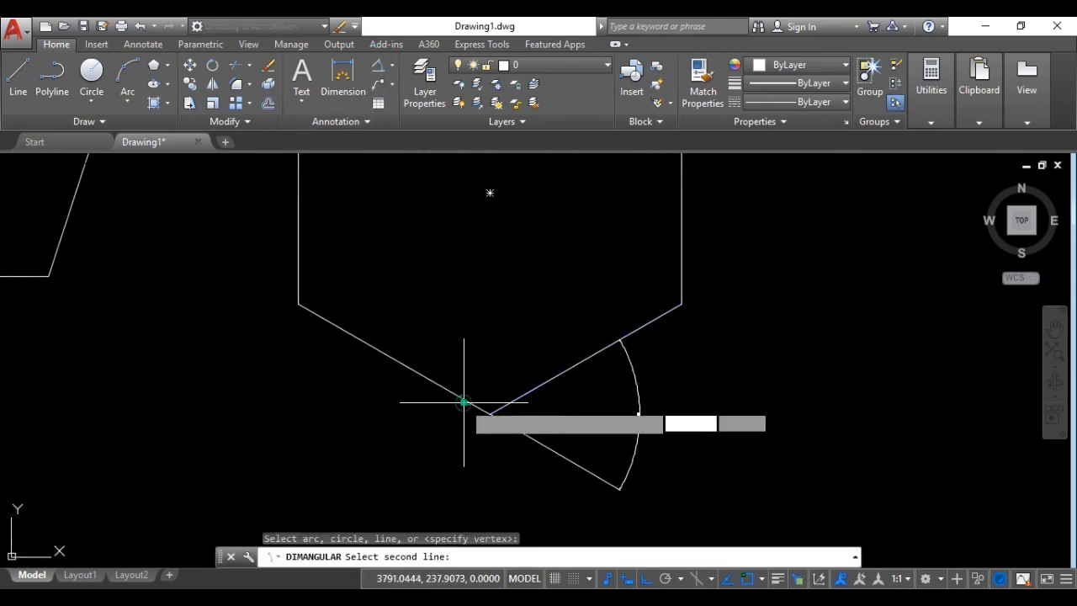
{"action": "left_click", "coordinate": [463, 398]}
{"action": "scroll", "coordinate": [506, 348], "scroll_direction": "up", "scroll_amount": 2}
{"action": "scroll", "coordinate": [473, 344], "scroll_direction": "up", "scroll_amount": 4}
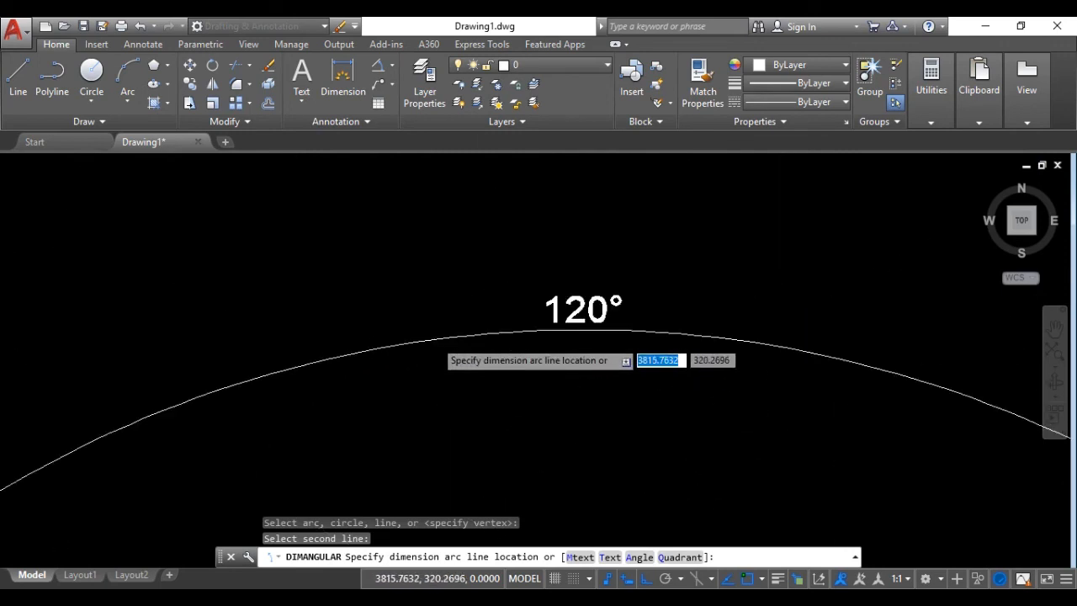
{"action": "left_click", "coordinate": [434, 339]}
{"action": "scroll", "coordinate": [434, 339], "scroll_direction": "down", "scroll_amount": 8}
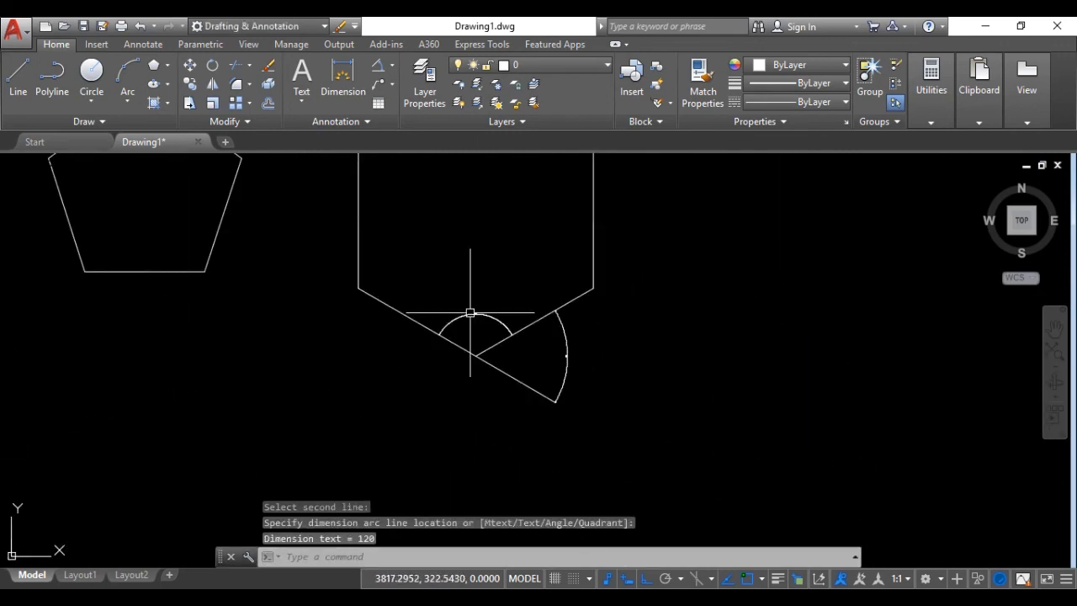
{"action": "scroll", "coordinate": [470, 312], "scroll_direction": "down", "scroll_amount": 4}
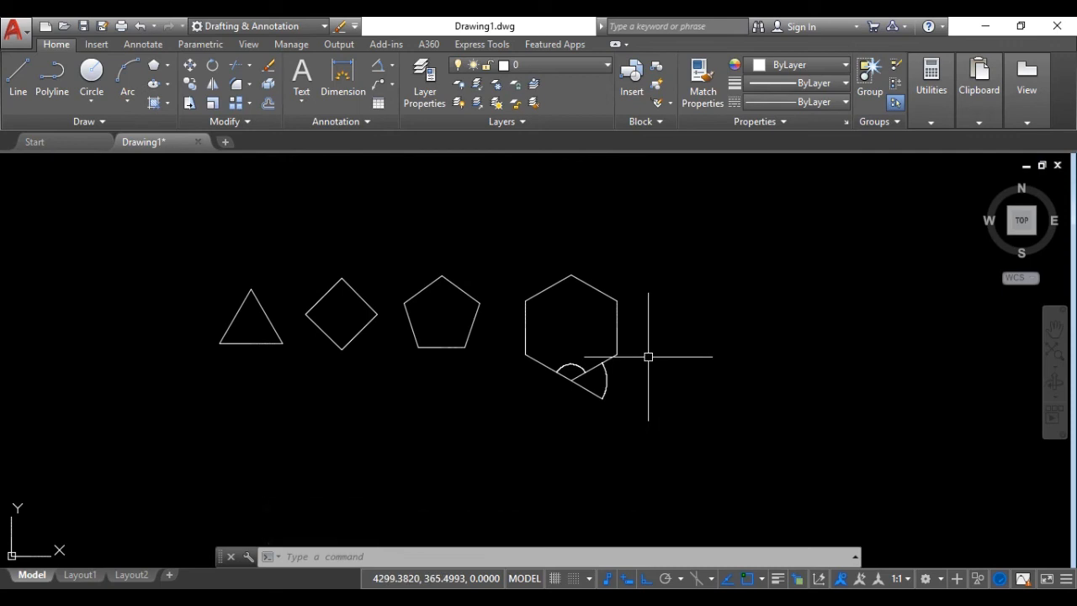
Step: Add an angular dimension between the pentagon's base and lower-right edge, placing its arc outside the shape to the right
{"action": "scroll", "coordinate": [459, 312], "scroll_direction": "up", "scroll_amount": 4}
{"action": "left_click", "coordinate": [377, 68]}
{"action": "left_click", "coordinate": [465, 392]}
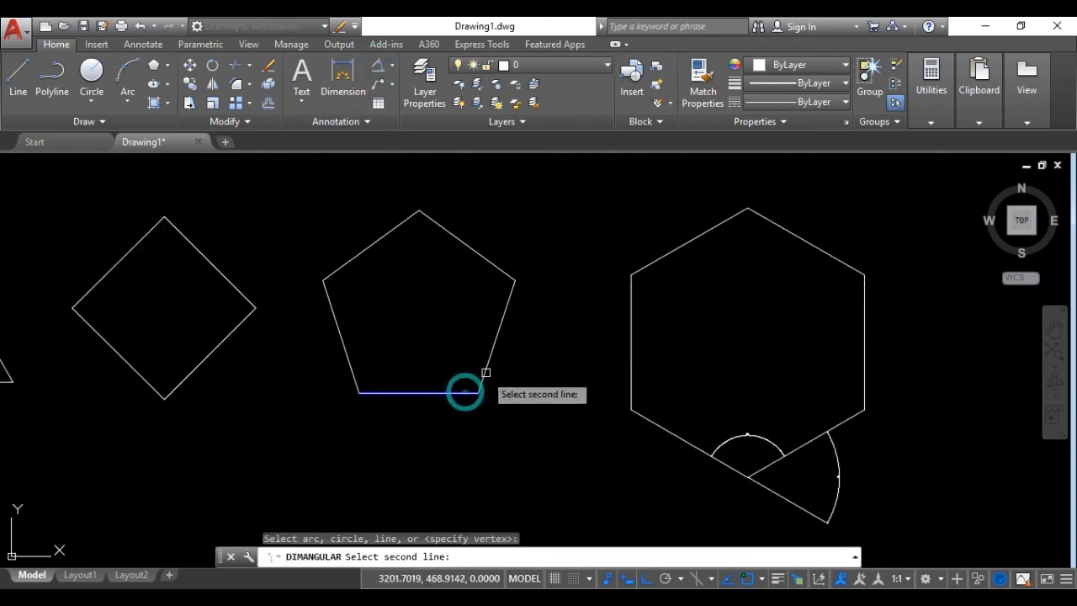
{"action": "left_click", "coordinate": [487, 367]}
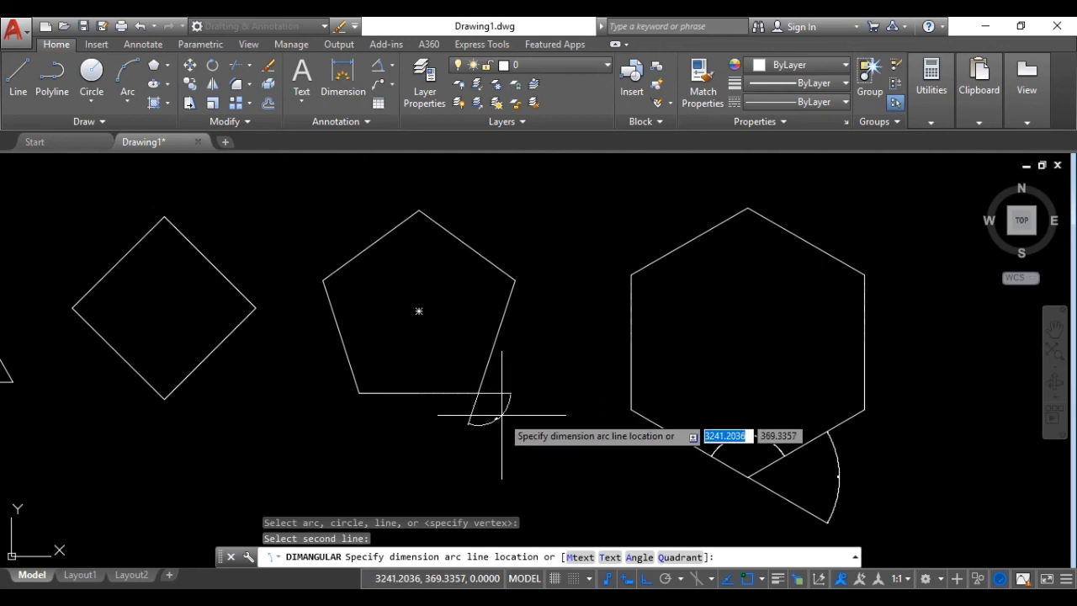
{"action": "scroll", "coordinate": [503, 414], "scroll_direction": "up", "scroll_amount": 5}
{"action": "middle_click_drag", "start_coordinate": [541, 236], "coordinate": [547, 308]}
{"action": "scroll", "coordinate": [548, 307], "scroll_direction": "up", "scroll_amount": 8}
{"action": "left_click", "coordinate": [580, 344]}
{"action": "scroll", "coordinate": [589, 308], "scroll_direction": "down", "scroll_amount": 6}
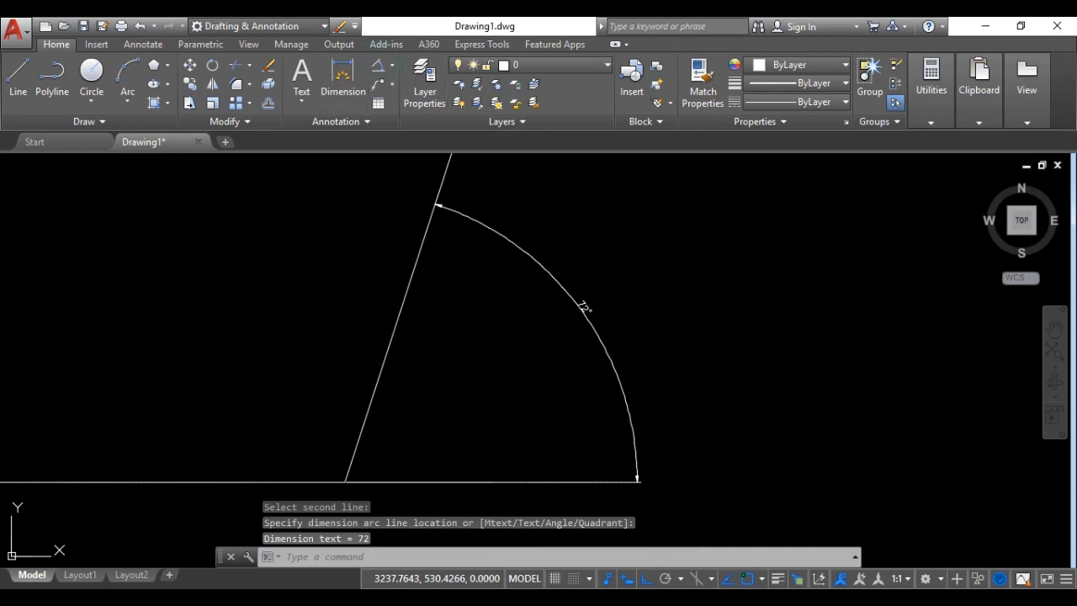
Step: Dimension the pentagon's interior angle at the lower-right vertex, placing the arc inside the shape
{"action": "key", "text": "Return"}
{"action": "scroll", "coordinate": [407, 315], "scroll_direction": "down", "scroll_amount": 4}
{"action": "left_click", "coordinate": [393, 348]}
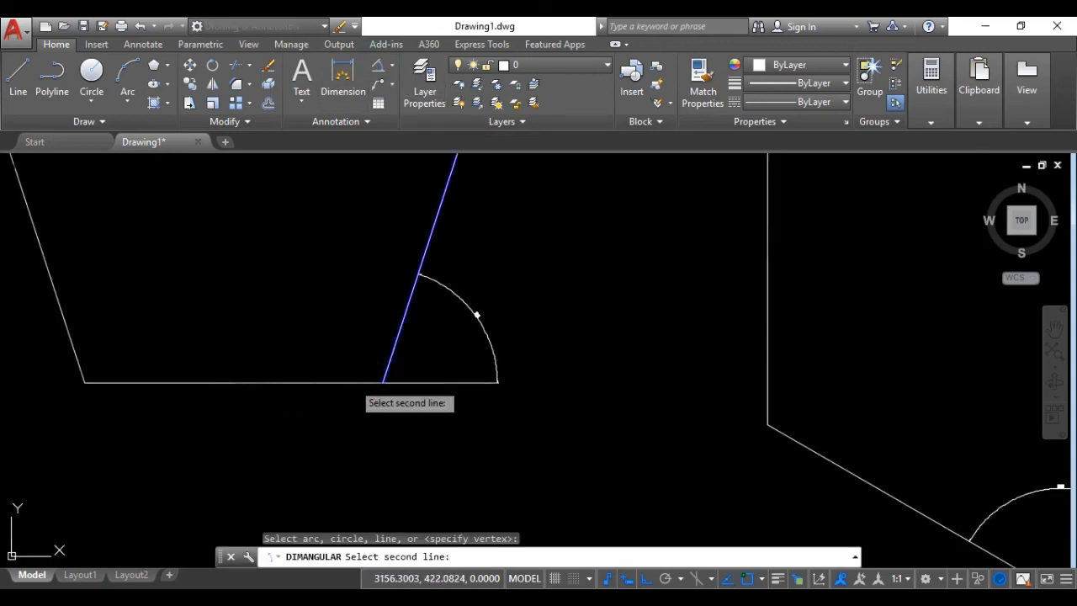
{"action": "left_click", "coordinate": [362, 382]}
{"action": "scroll", "coordinate": [337, 320], "scroll_direction": "up", "scroll_amount": 5}
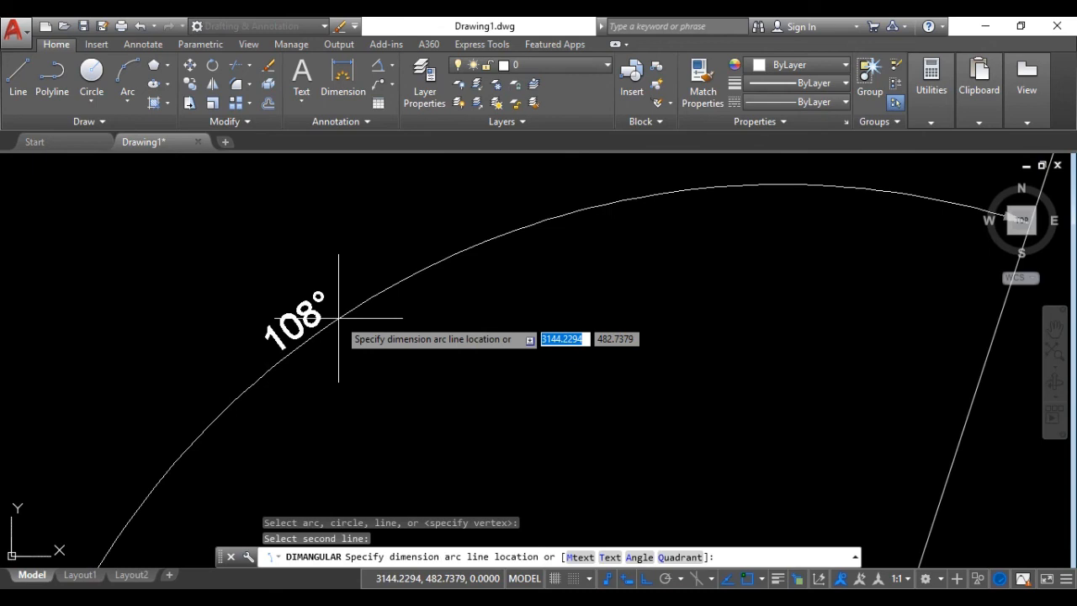
{"action": "left_click", "coordinate": [339, 318]}
{"action": "scroll", "coordinate": [387, 290], "scroll_direction": "down", "scroll_amount": 5}
{"action": "scroll", "coordinate": [605, 248], "scroll_direction": "down", "scroll_amount": 5}
{"action": "middle_click_drag", "start_coordinate": [639, 249], "coordinate": [645, 286]}
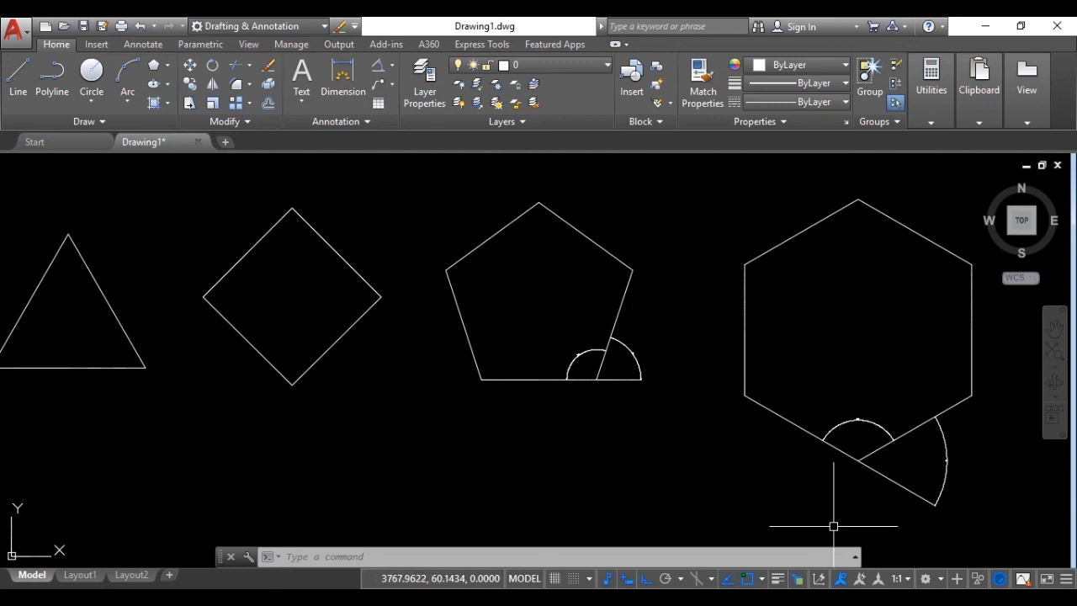
{"action": "left_click", "coordinate": [893, 597]}
{"action": "left_click", "coordinate": [877, 577]}
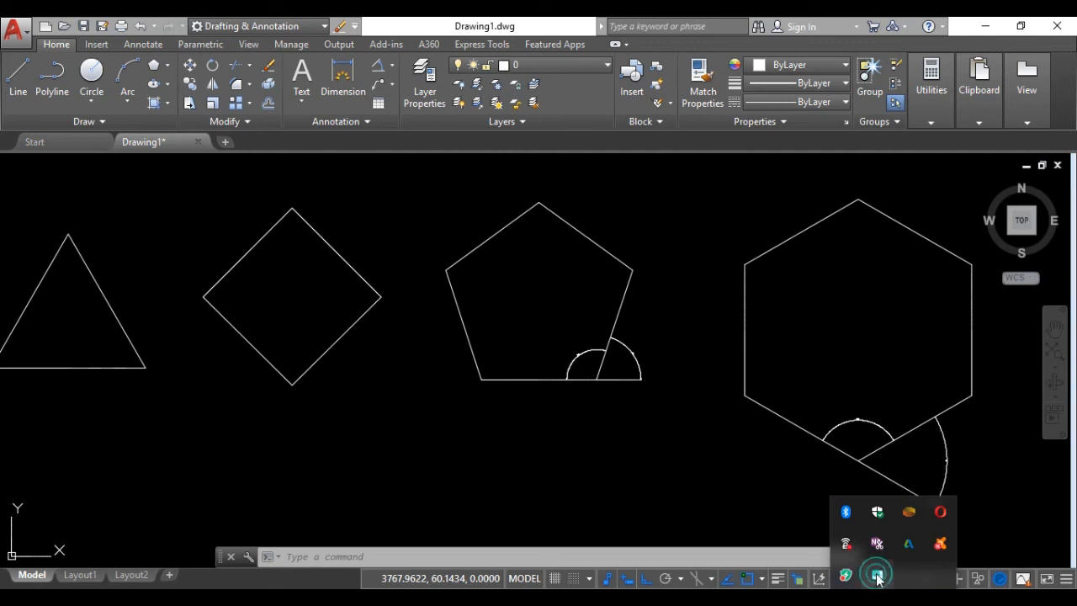